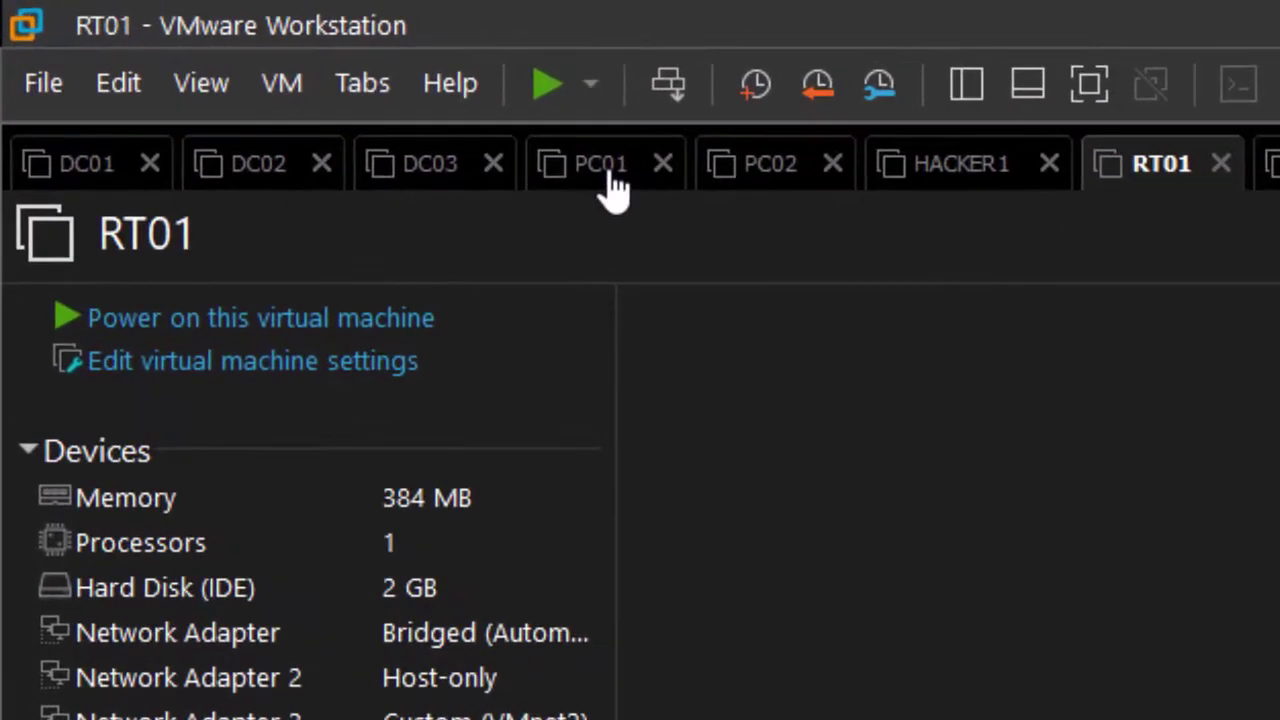
- Power on the PC01 virtual machine, then switch to DC02's summary page
{"action": "left_click", "coordinate": [197, 58]}
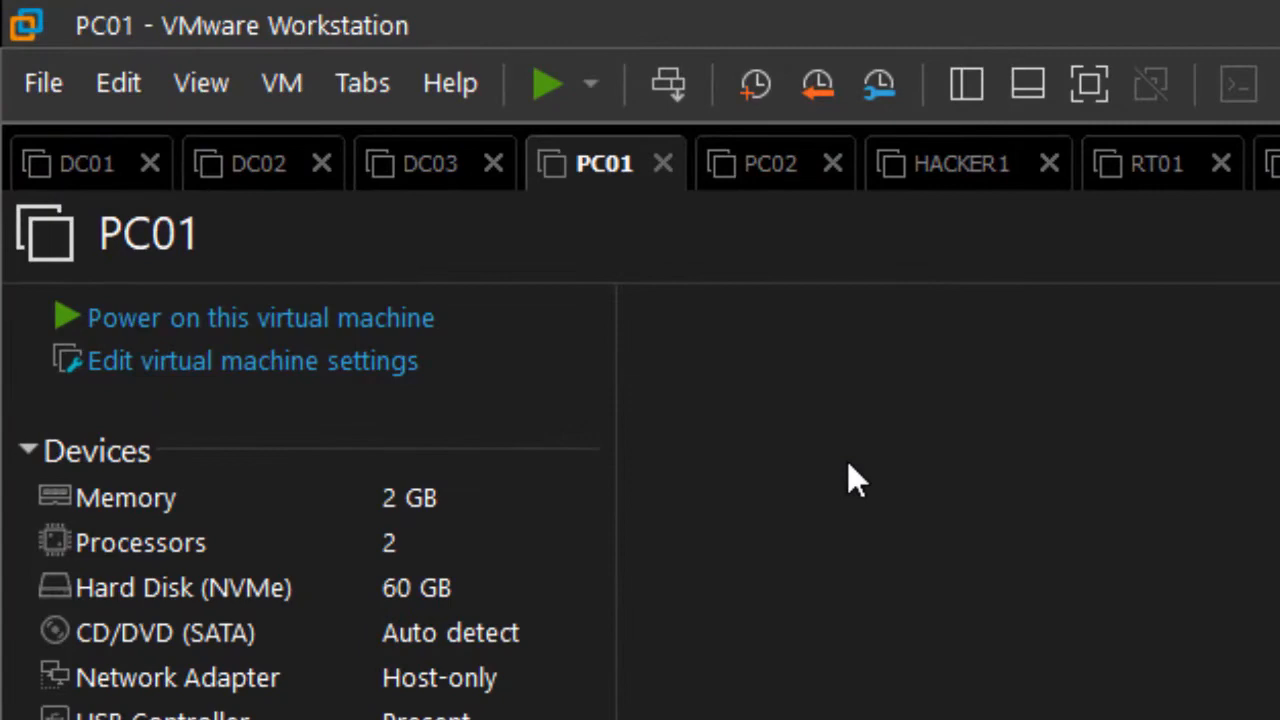
{"action": "left_click", "coordinate": [378, 316]}
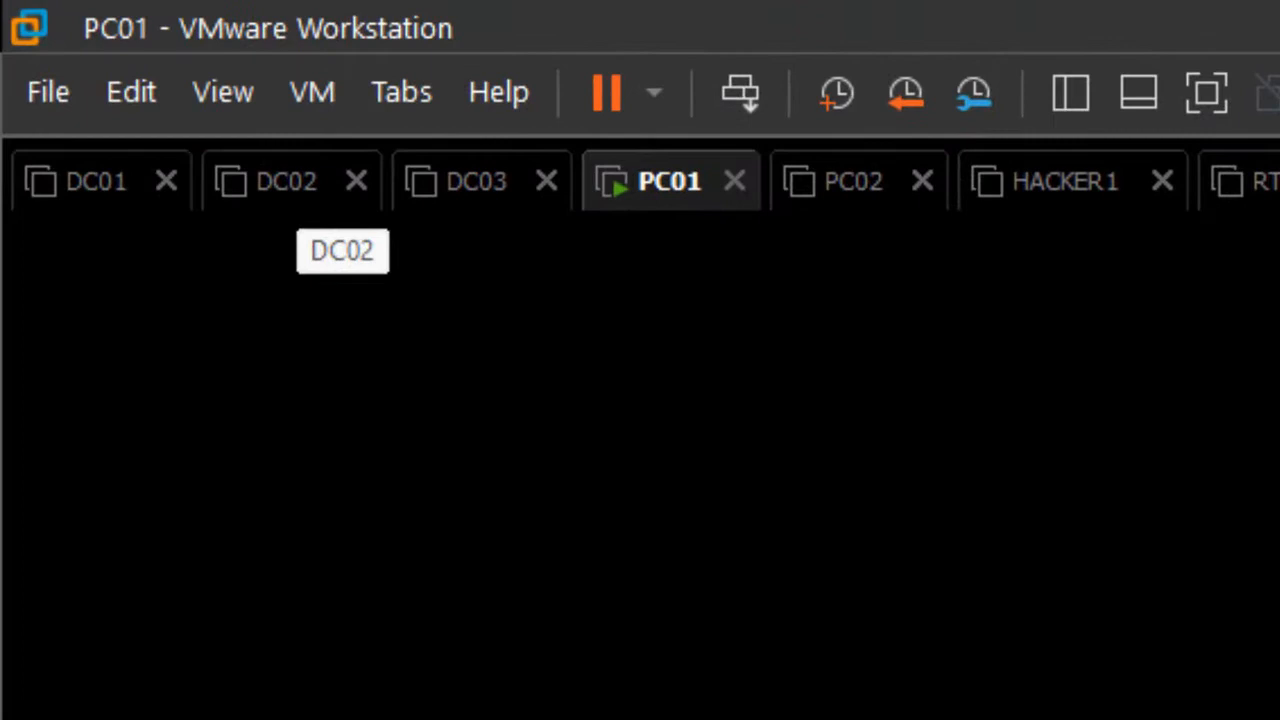
{"action": "left_click", "coordinate": [287, 182]}
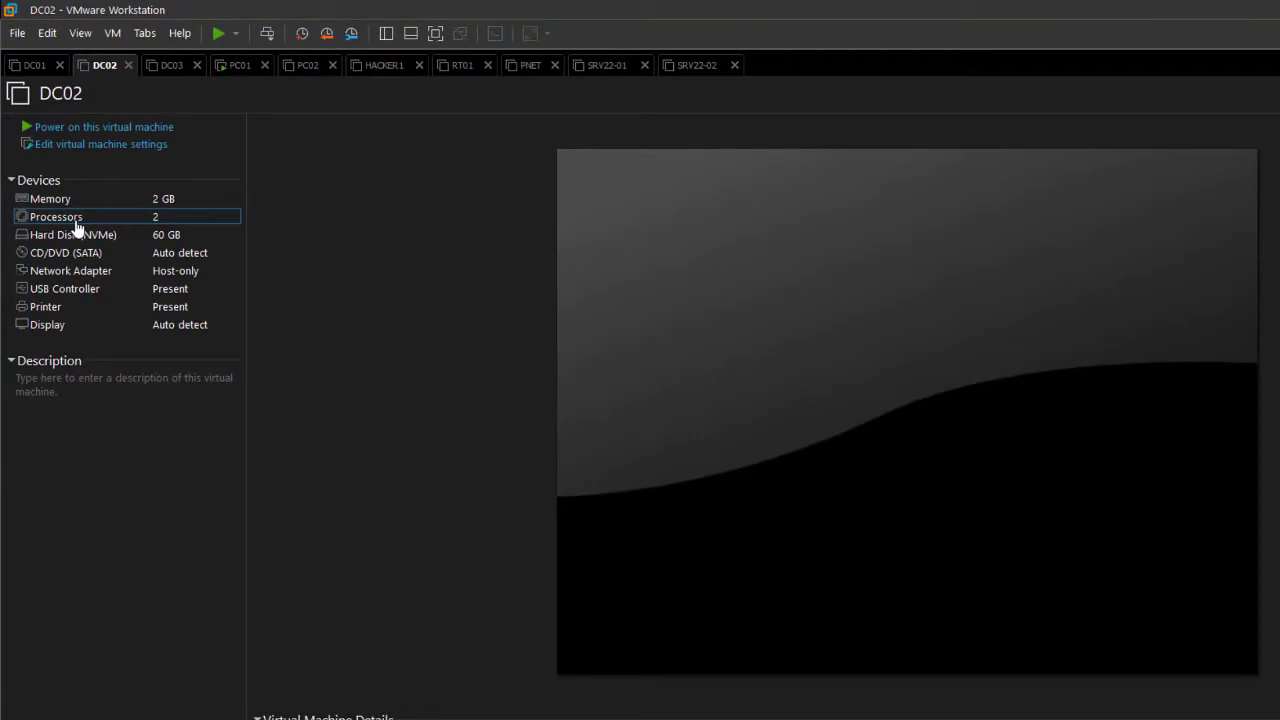
- Enable 'Virtualize Intel VT-x/EPT or AMD-V/RVI' on DC02's processors and save with OK
{"action": "double_click", "coordinate": [77, 222]}
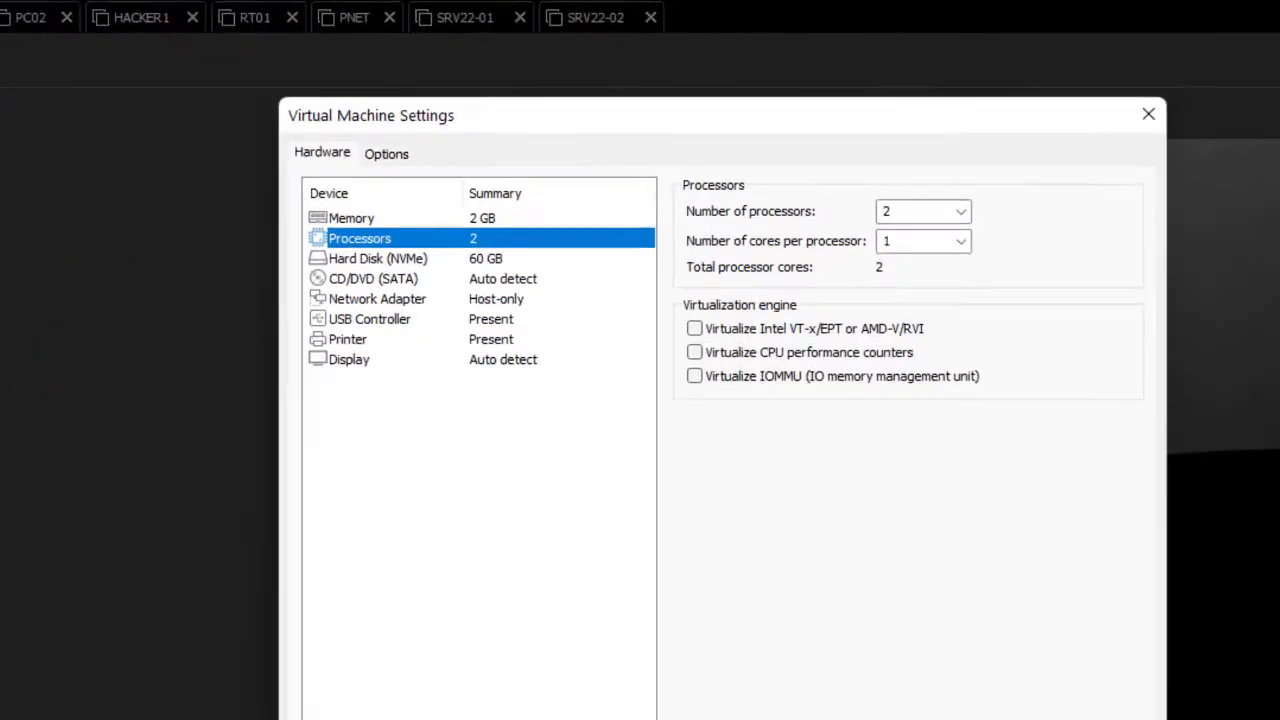
{"action": "left_click", "coordinate": [665, 394]}
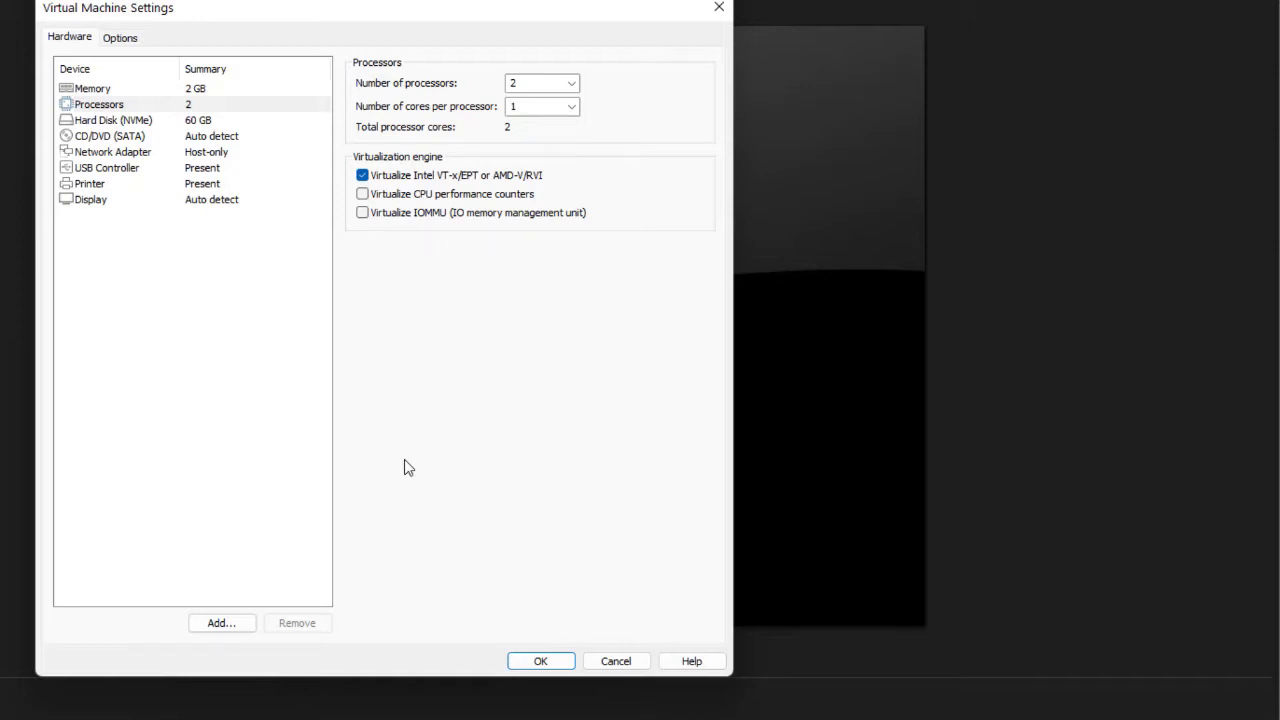
{"action": "left_click", "coordinate": [541, 661]}
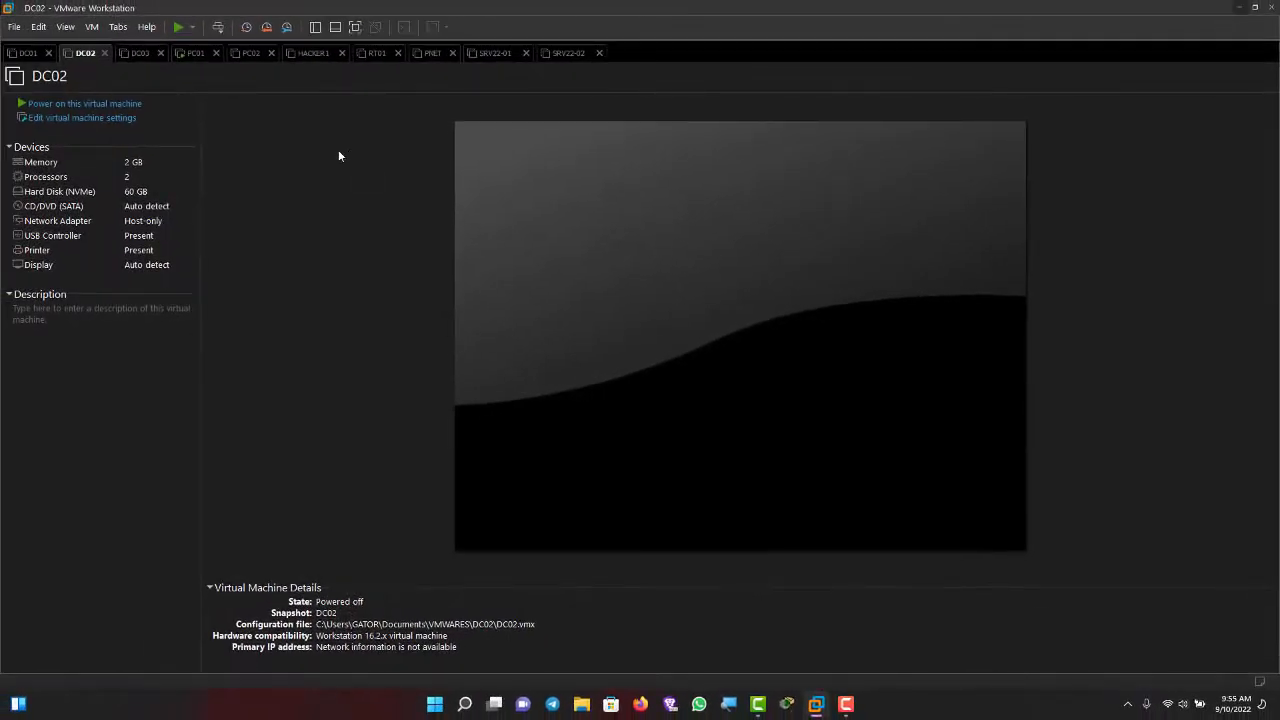
- Attempt to power on DC02, answer the VT-x prompt and dismiss the nested-virtualization-unsupported error
{"action": "left_click", "coordinate": [198, 56]}
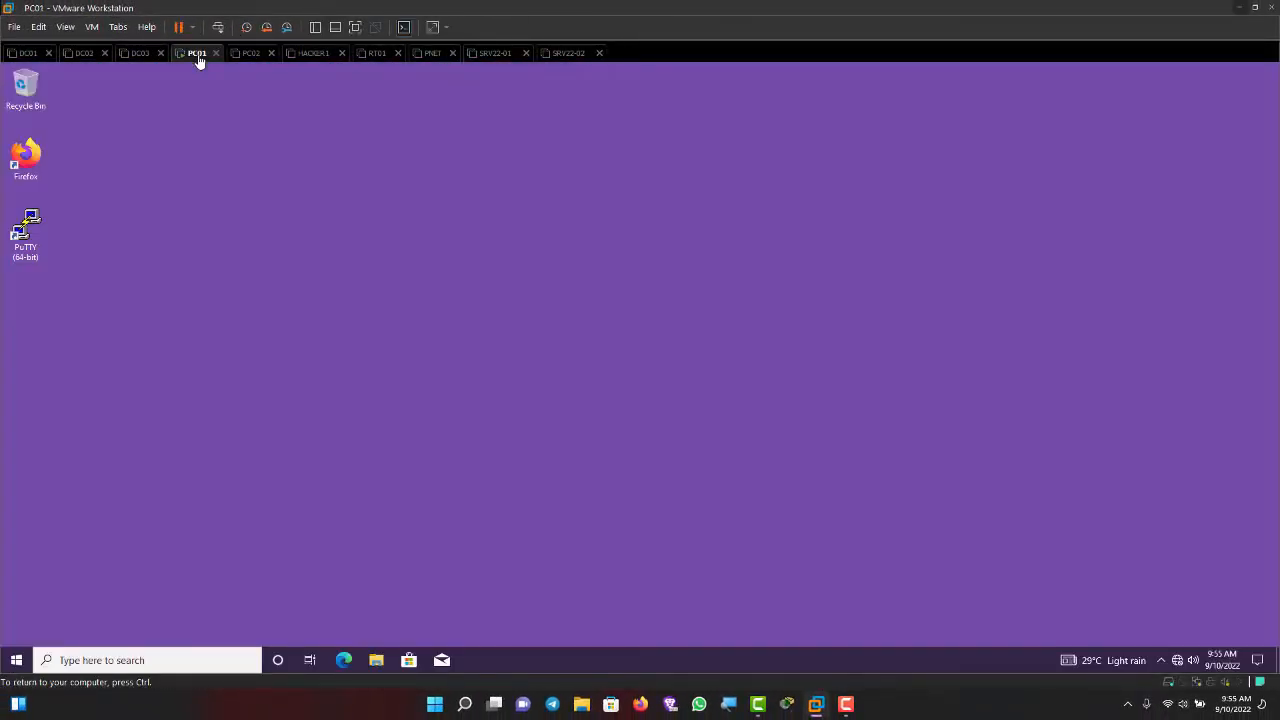
{"action": "left_click", "coordinate": [84, 53]}
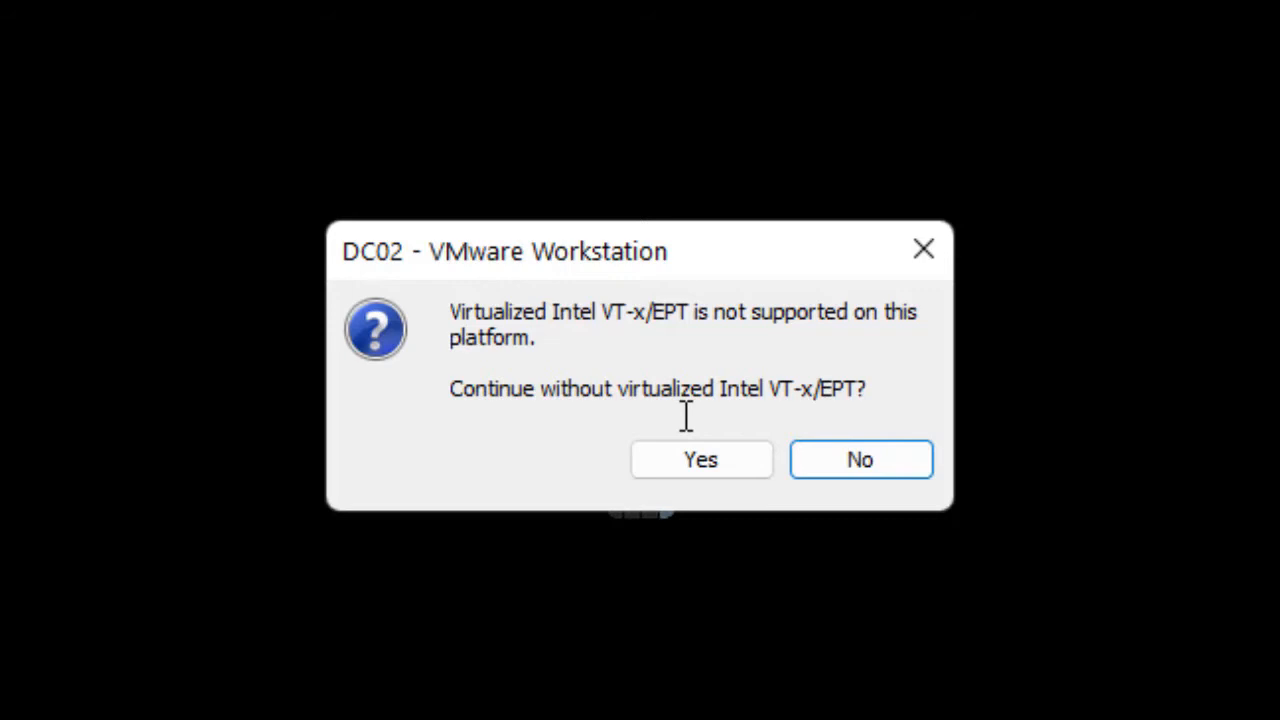
{"action": "left_click", "coordinate": [730, 462]}
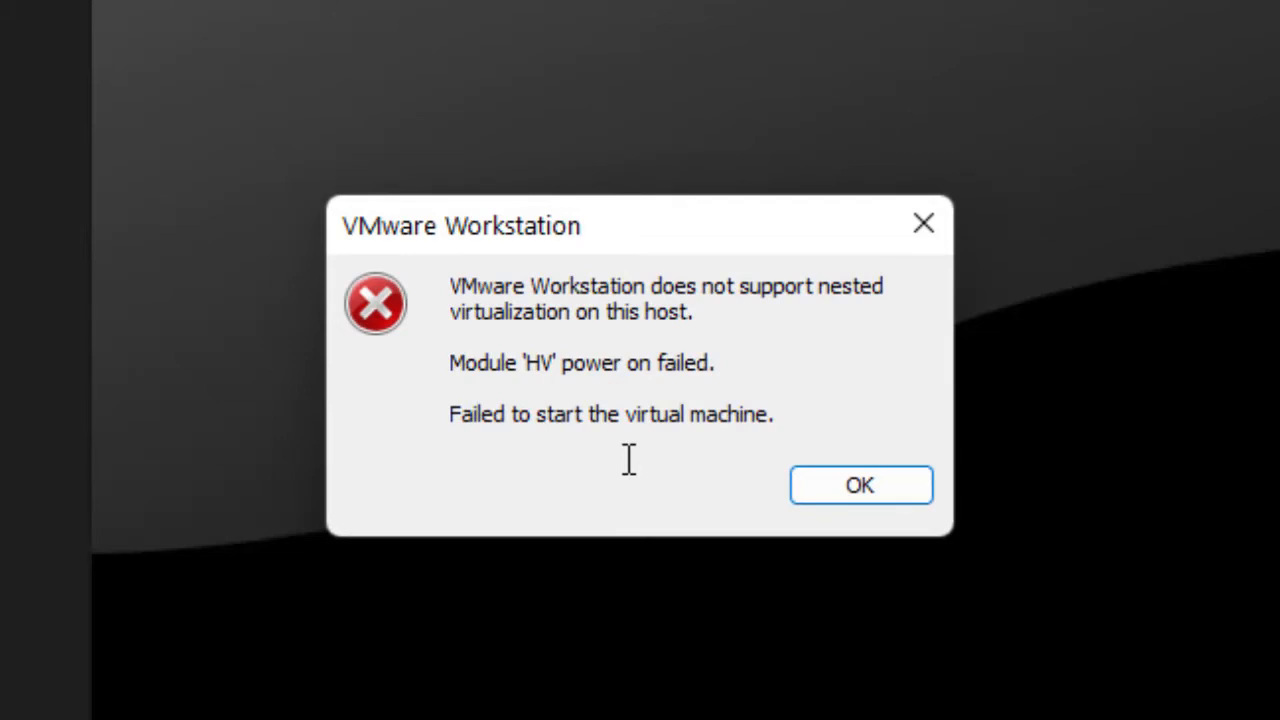
{"action": "left_click", "coordinate": [845, 480]}
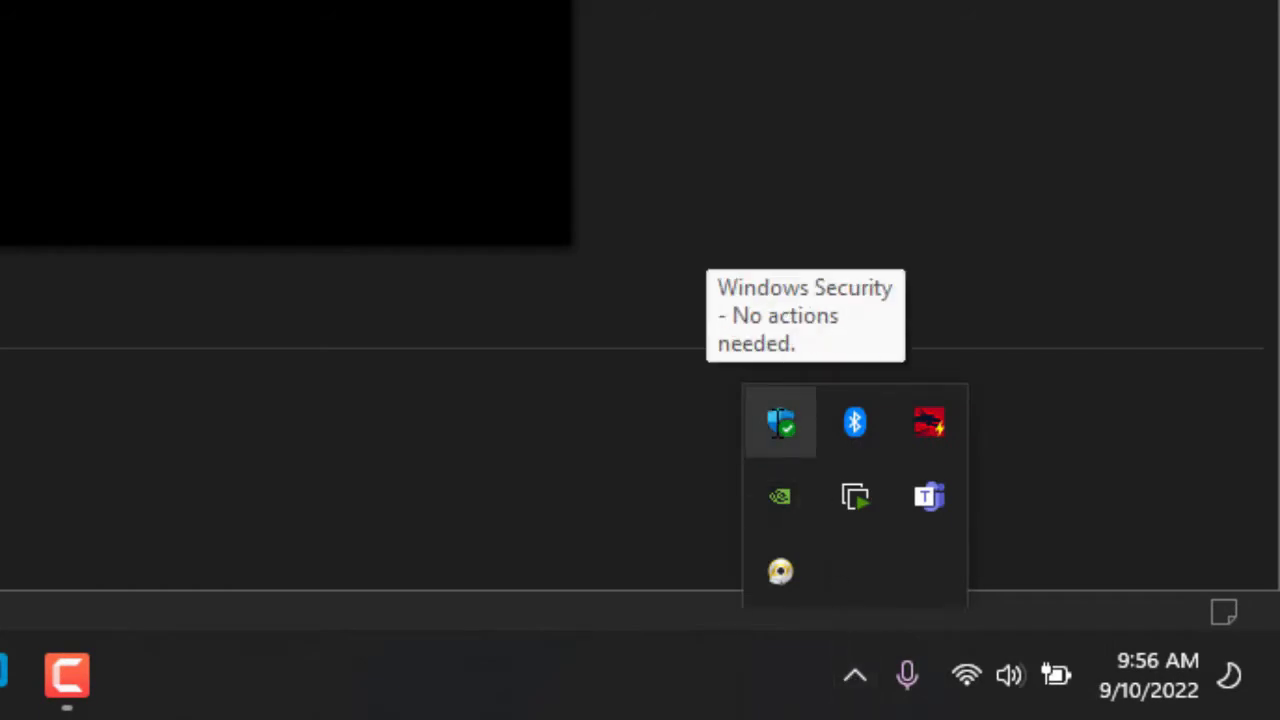
- In Windows Security's Core isolation details, switch Memory integrity Off and close the window
{"action": "left_click", "coordinate": [780, 422]}
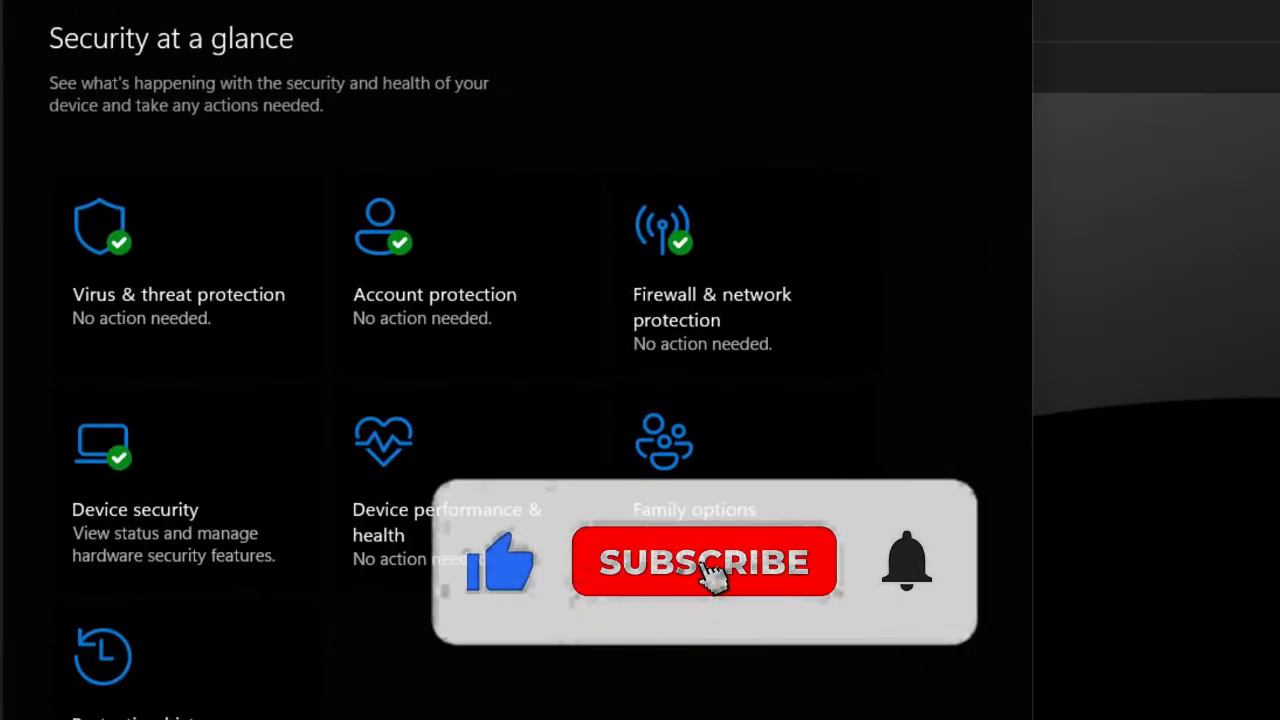
{"action": "left_click", "coordinate": [178, 533]}
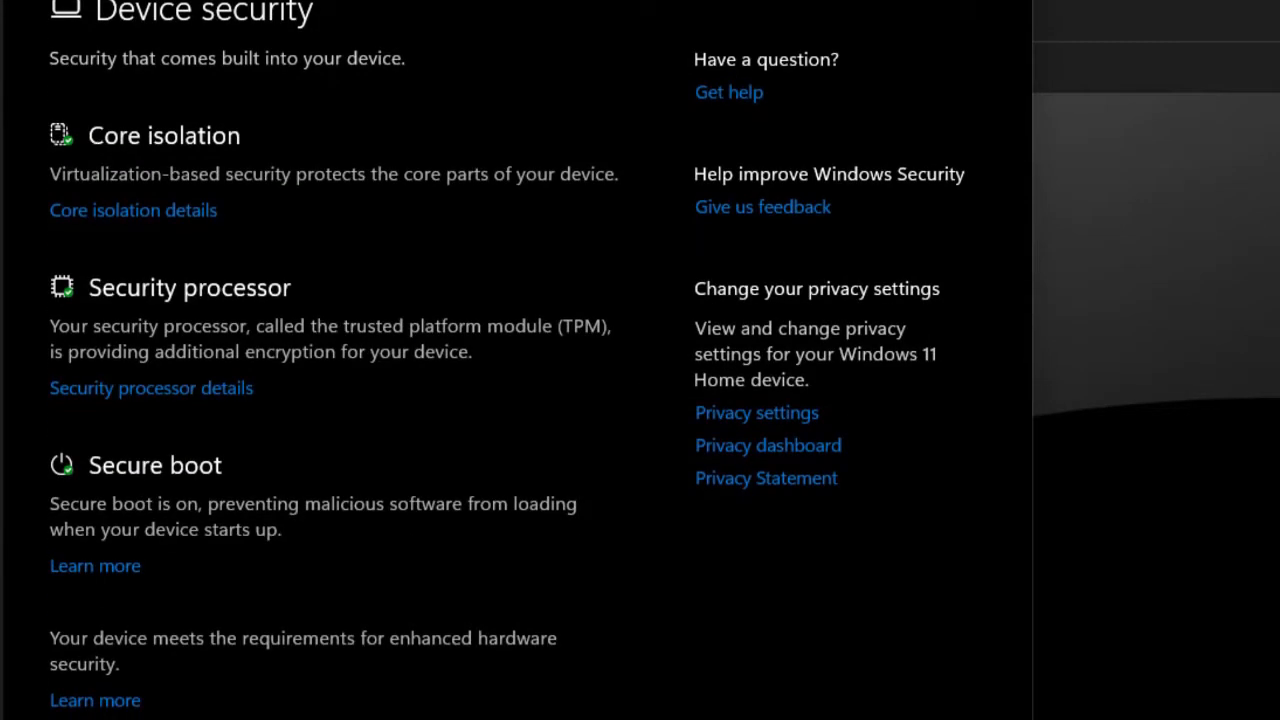
{"action": "left_click", "coordinate": [133, 210]}
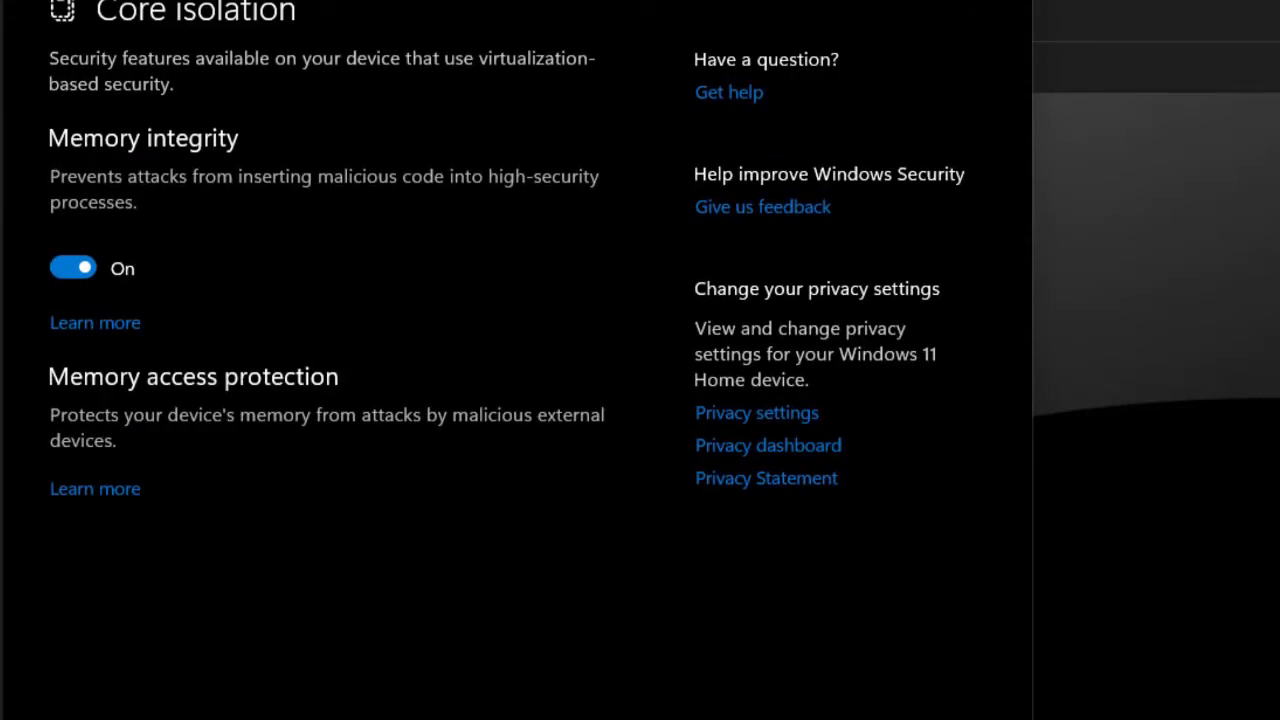
{"action": "left_click", "coordinate": [75, 268]}
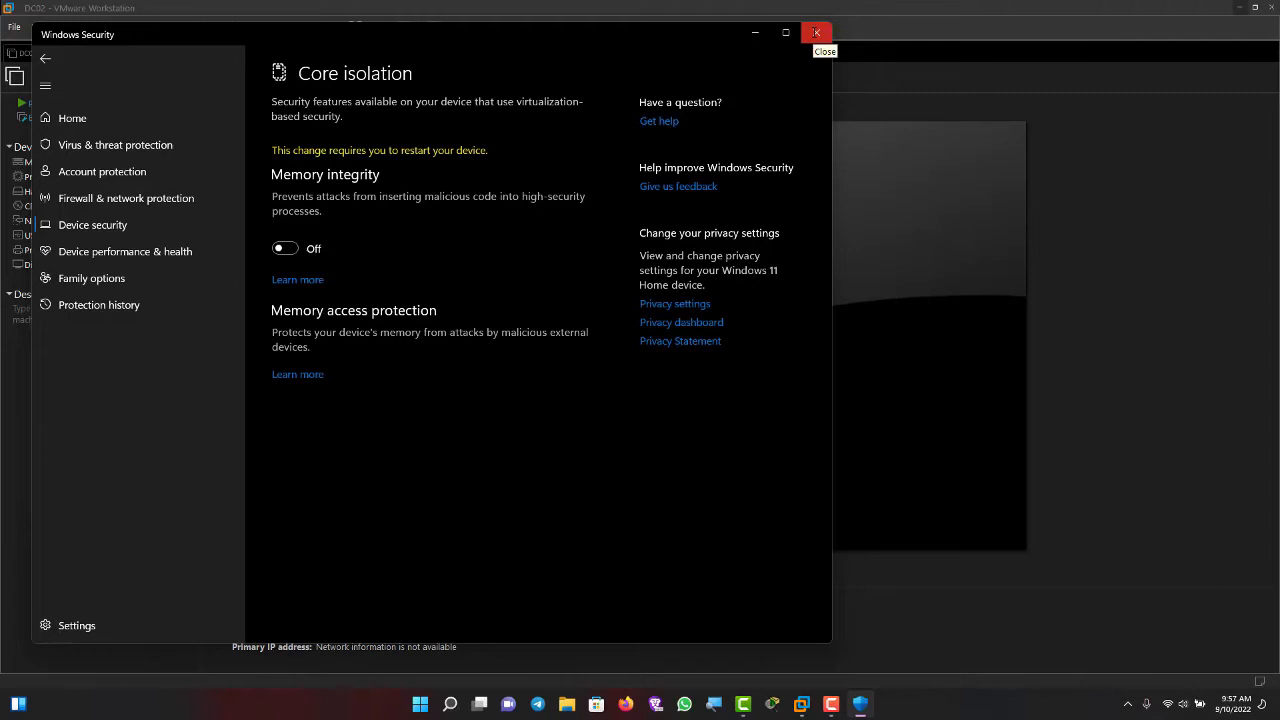
{"action": "left_click", "coordinate": [816, 33]}
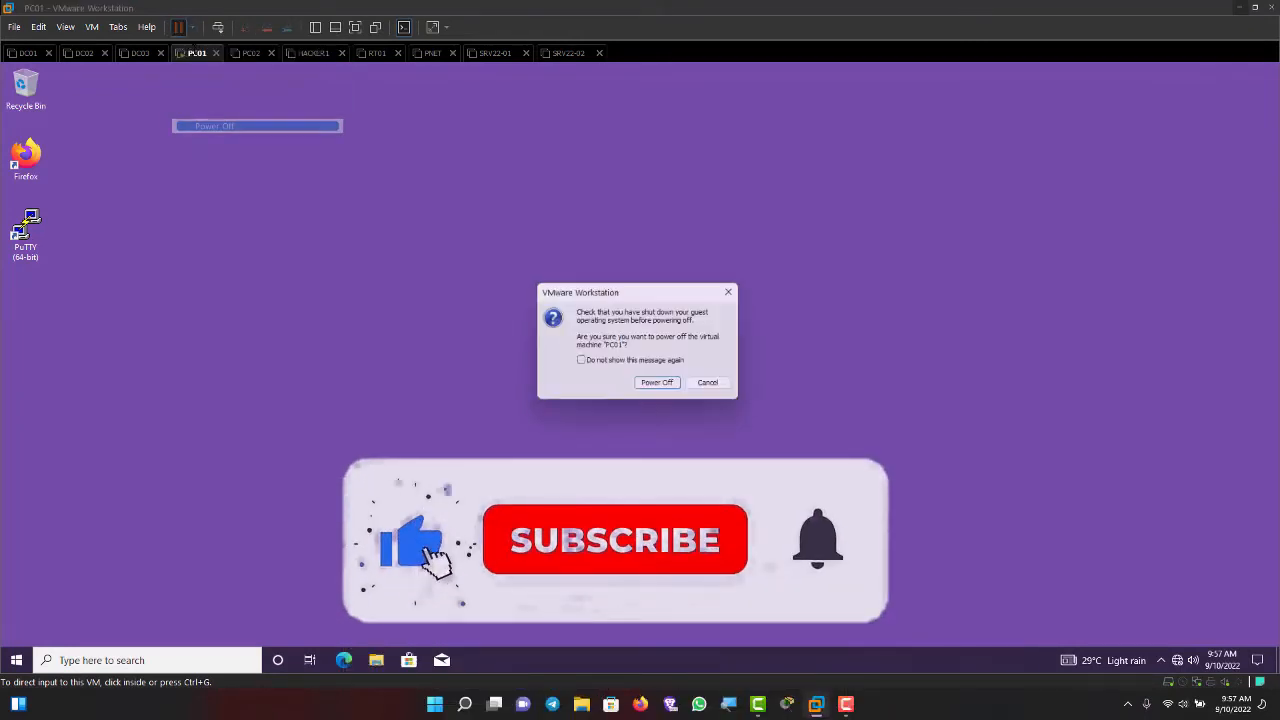
- Confirm powering off PC01, close VMware Workstation and restart the host from the Start menu
{"action": "left_click", "coordinate": [657, 380]}
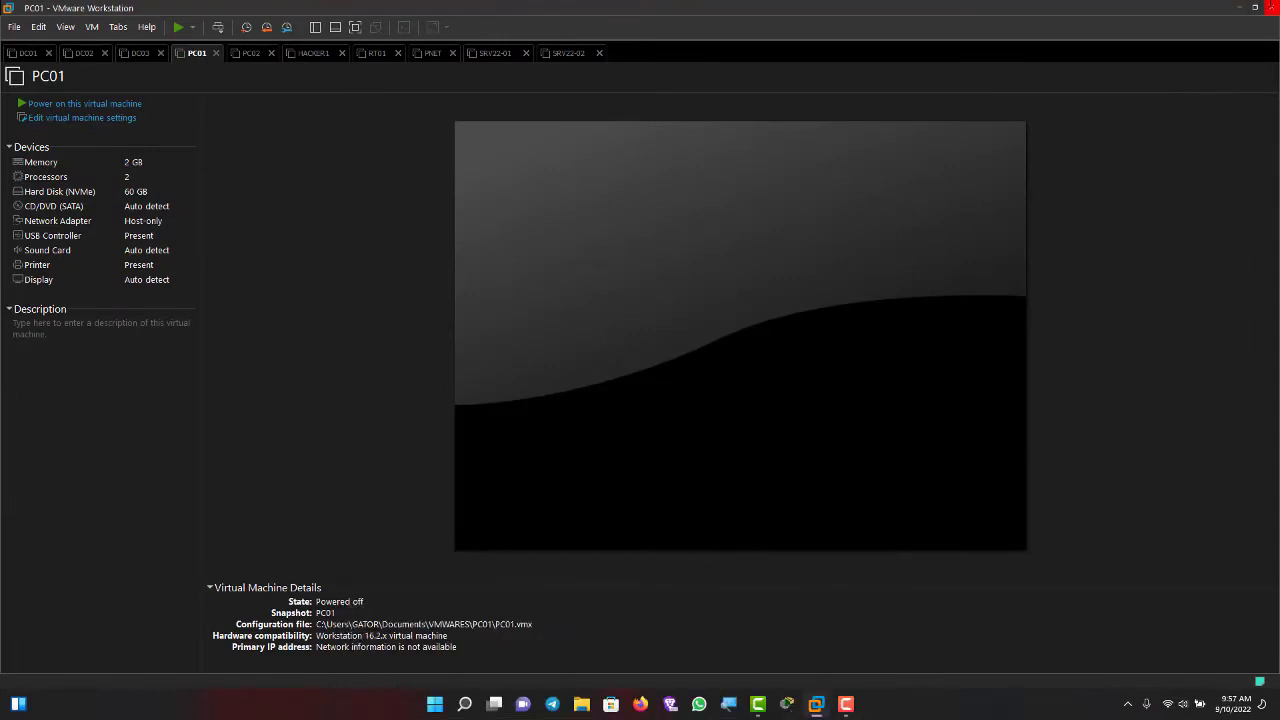
{"action": "left_click", "coordinate": [1270, 6]}
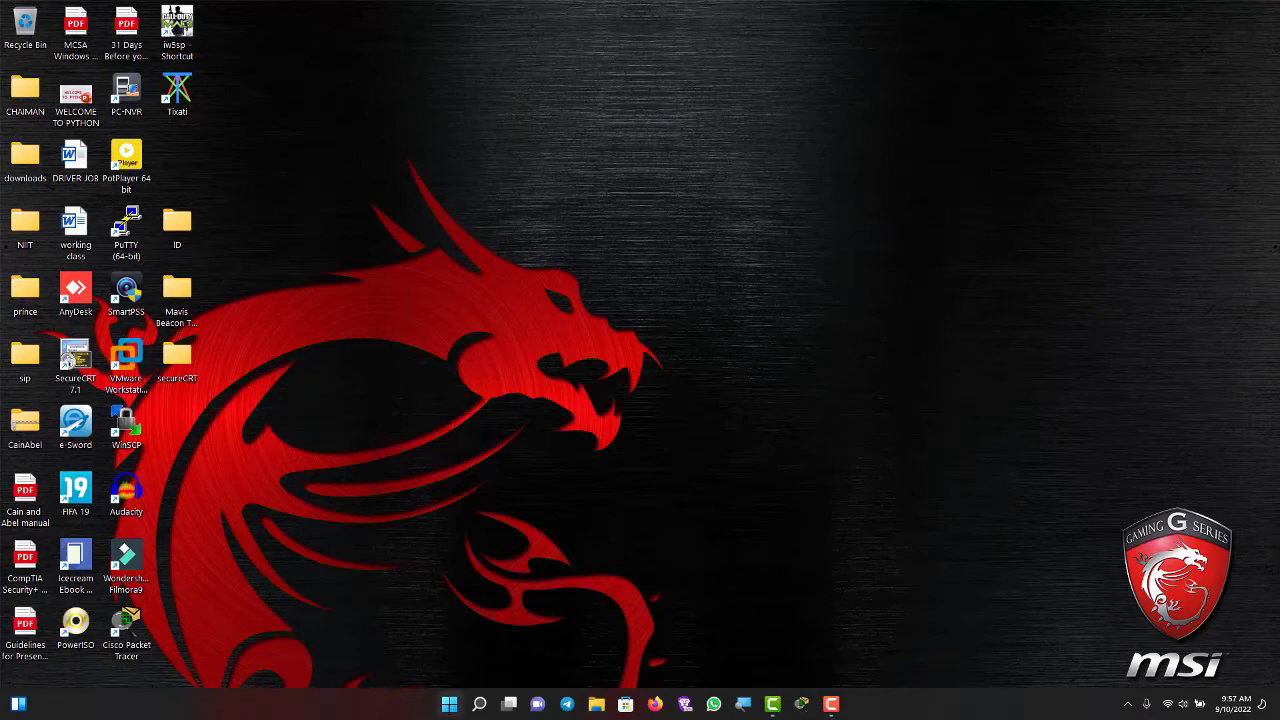
{"action": "left_click", "coordinate": [449, 704]}
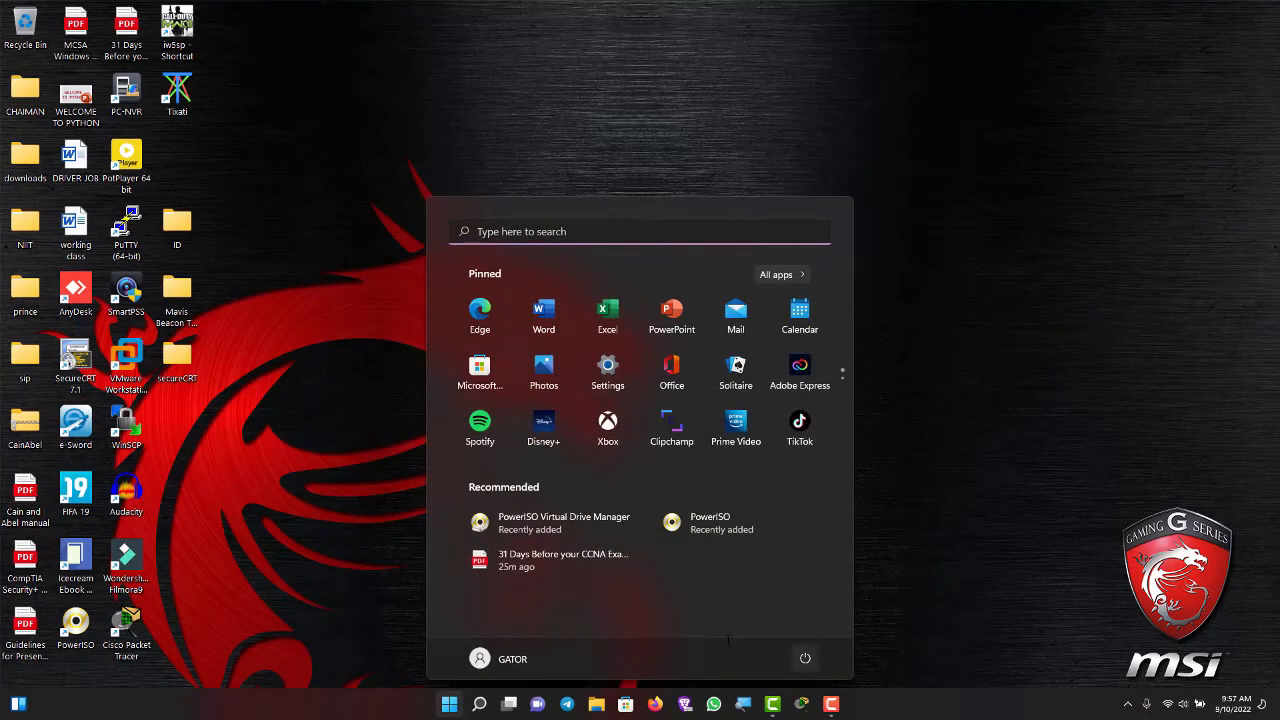
{"action": "left_click", "coordinate": [805, 658]}
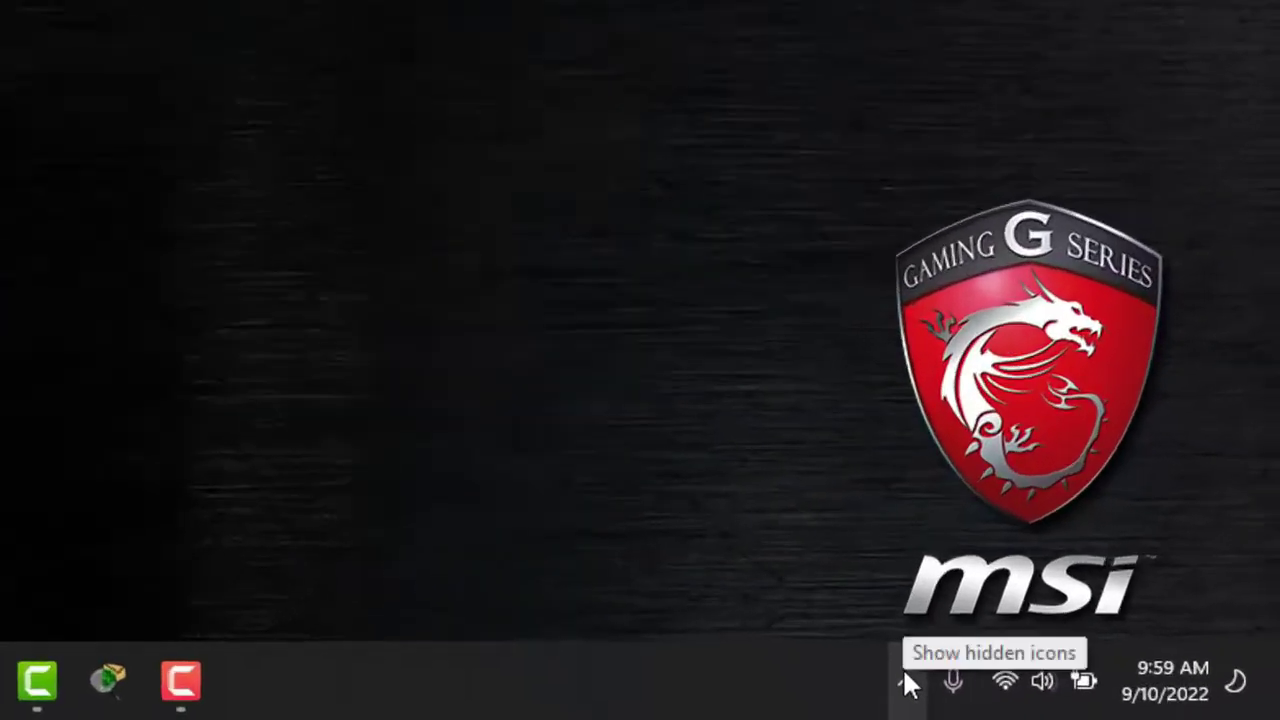
- Reopen Windows Security after restart, dismiss the memory integrity warning, confirm Core isolation is Off, and close it
{"action": "left_click", "coordinate": [1127, 703]}
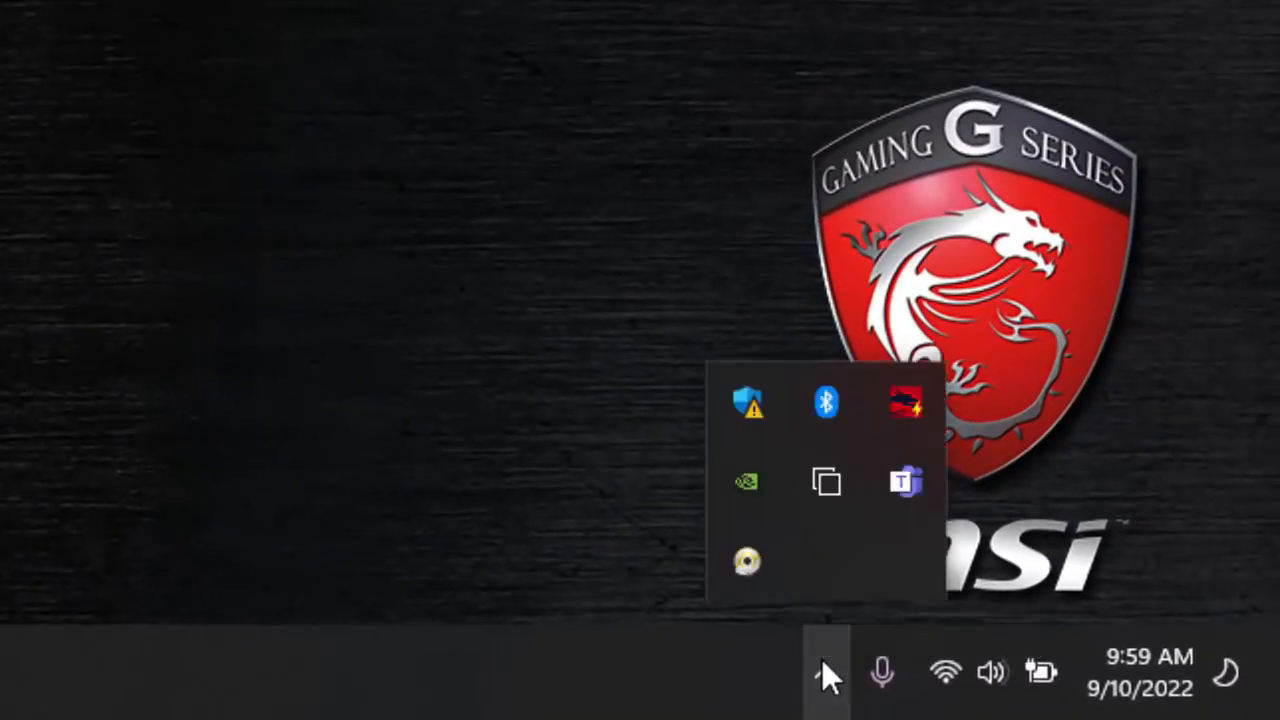
{"action": "left_click", "coordinate": [748, 402]}
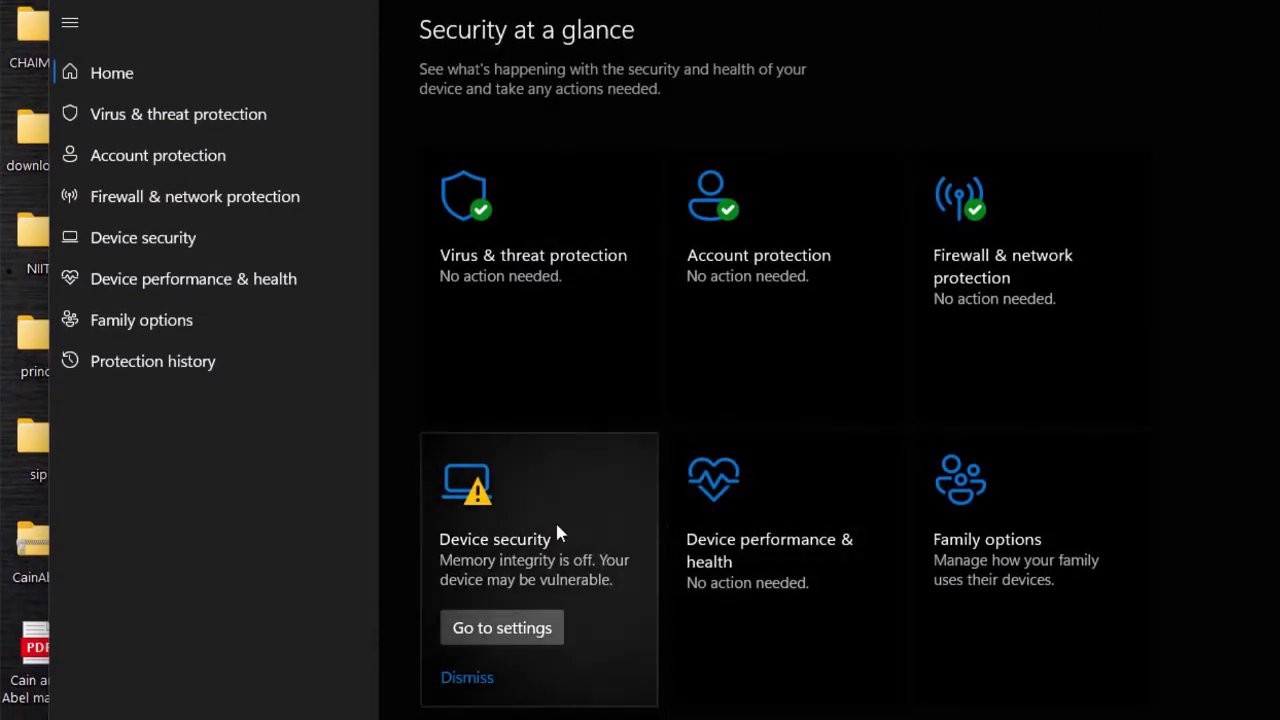
{"action": "left_click", "coordinate": [492, 543]}
{"action": "scroll", "coordinate": [530, 425], "scroll_direction": "down", "scroll_amount": 1}
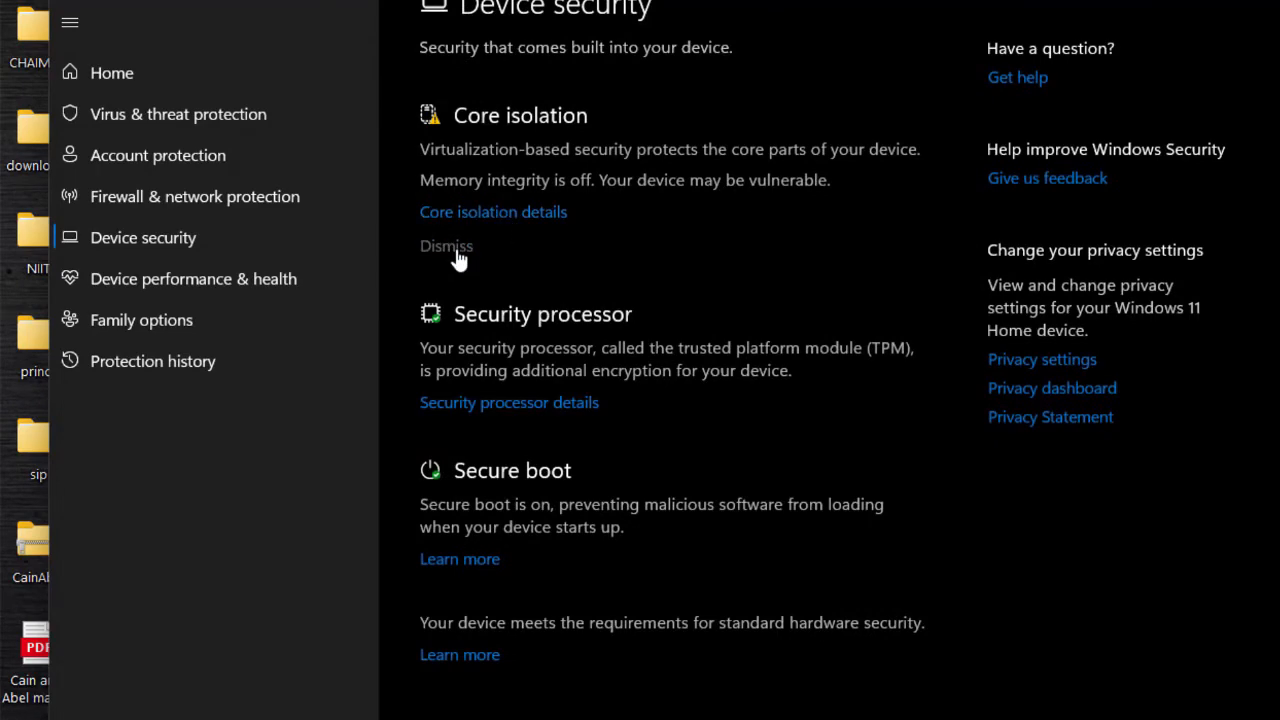
{"action": "left_click", "coordinate": [457, 252]}
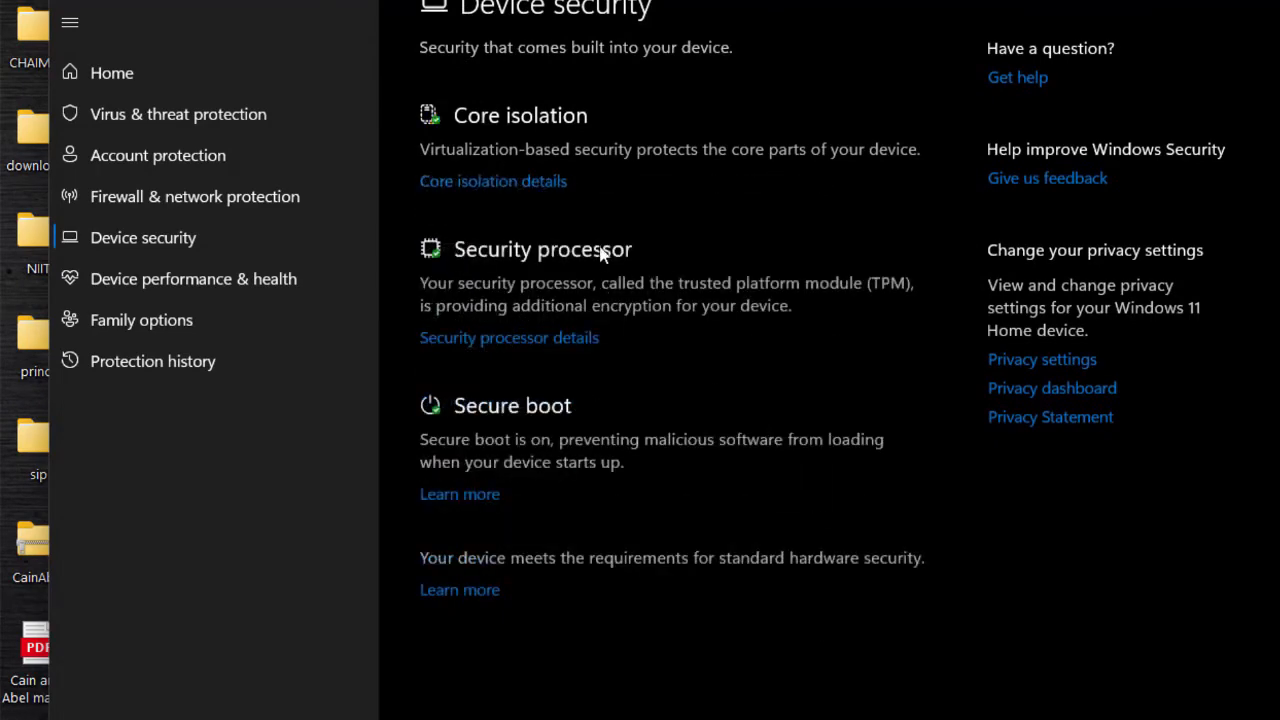
{"action": "left_click", "coordinate": [538, 184]}
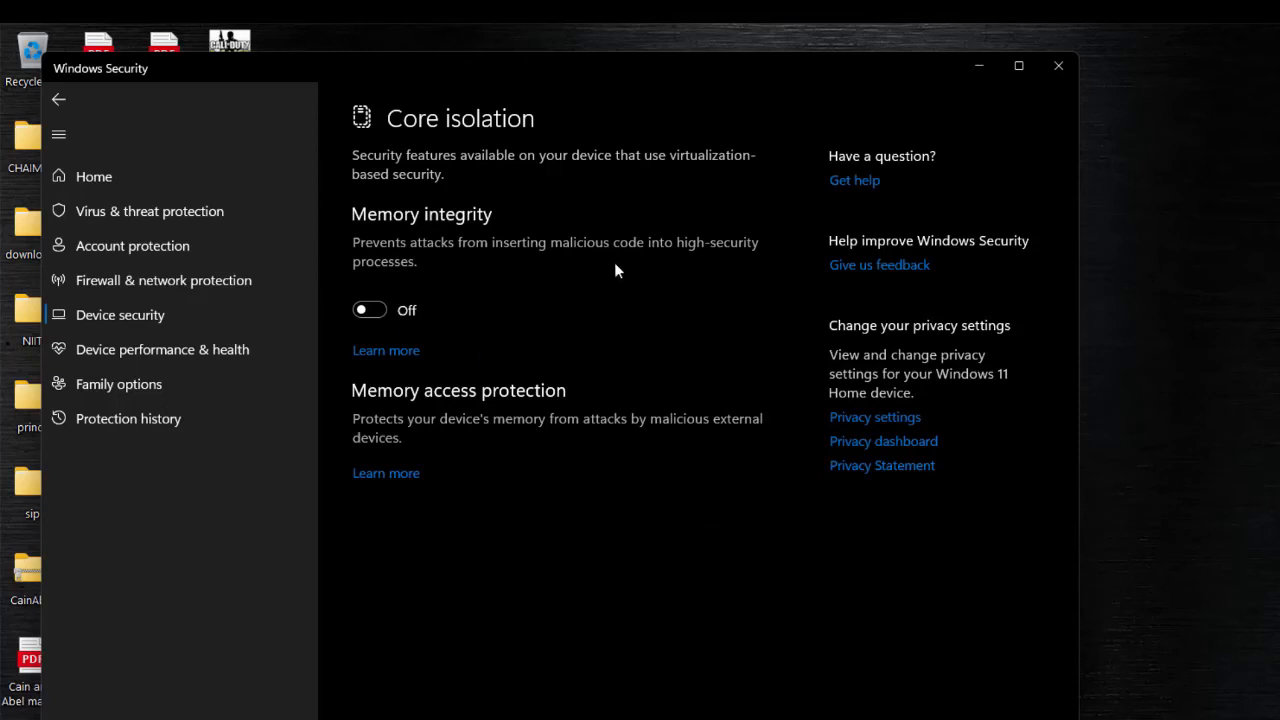
{"action": "left_click", "coordinate": [1063, 68]}
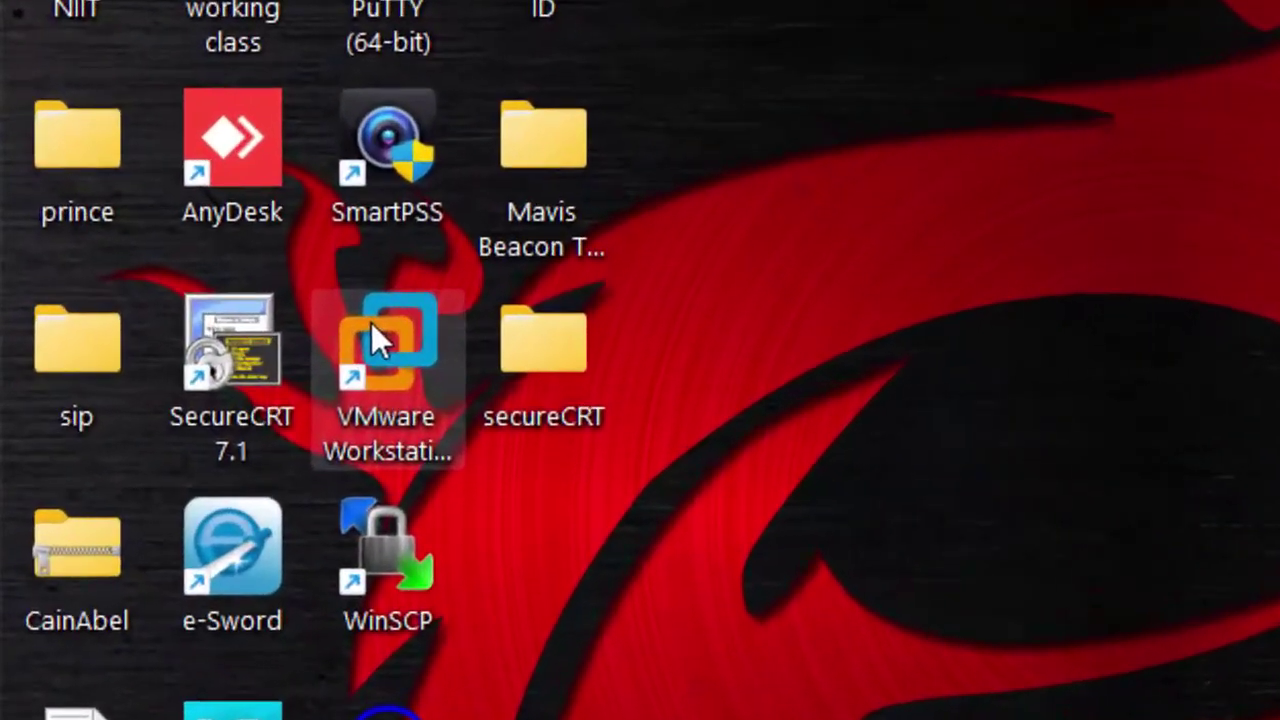
- Relaunch VMware Workstation, select DC02 and view its processor settings with VT-x/EPT checked
{"action": "left_click", "coordinate": [372, 324]}
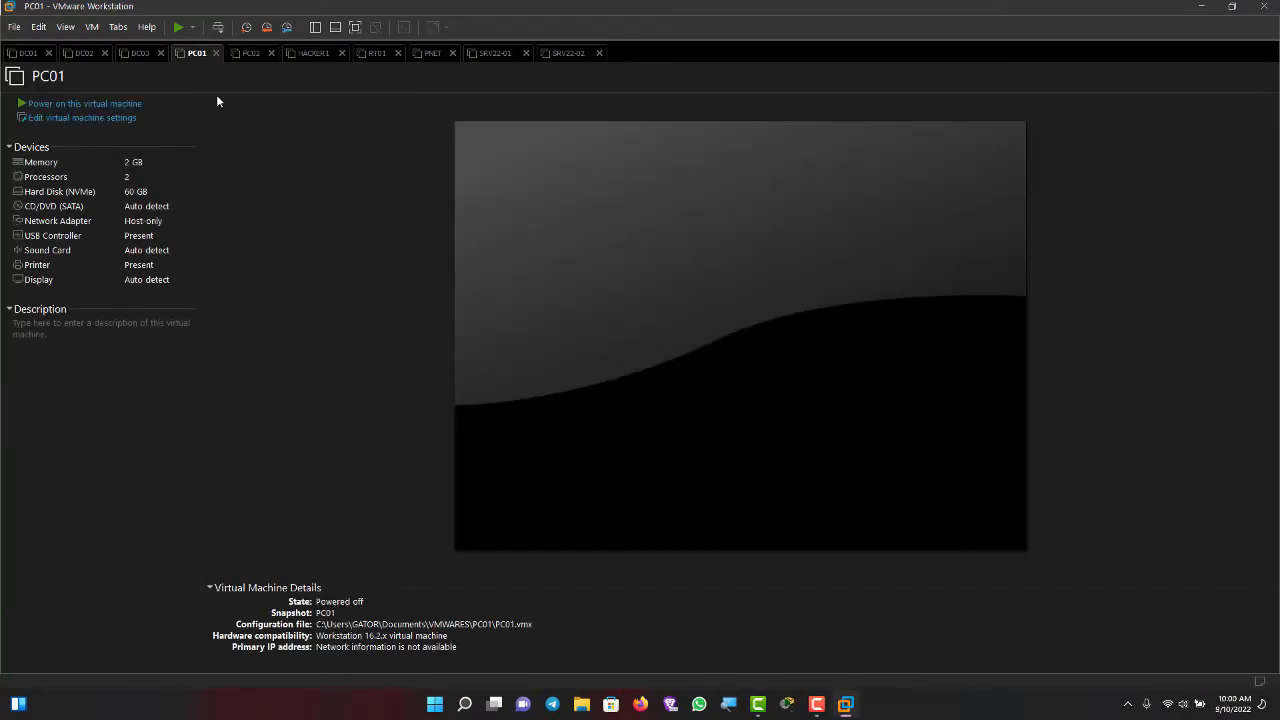
{"action": "left_click", "coordinate": [136, 55]}
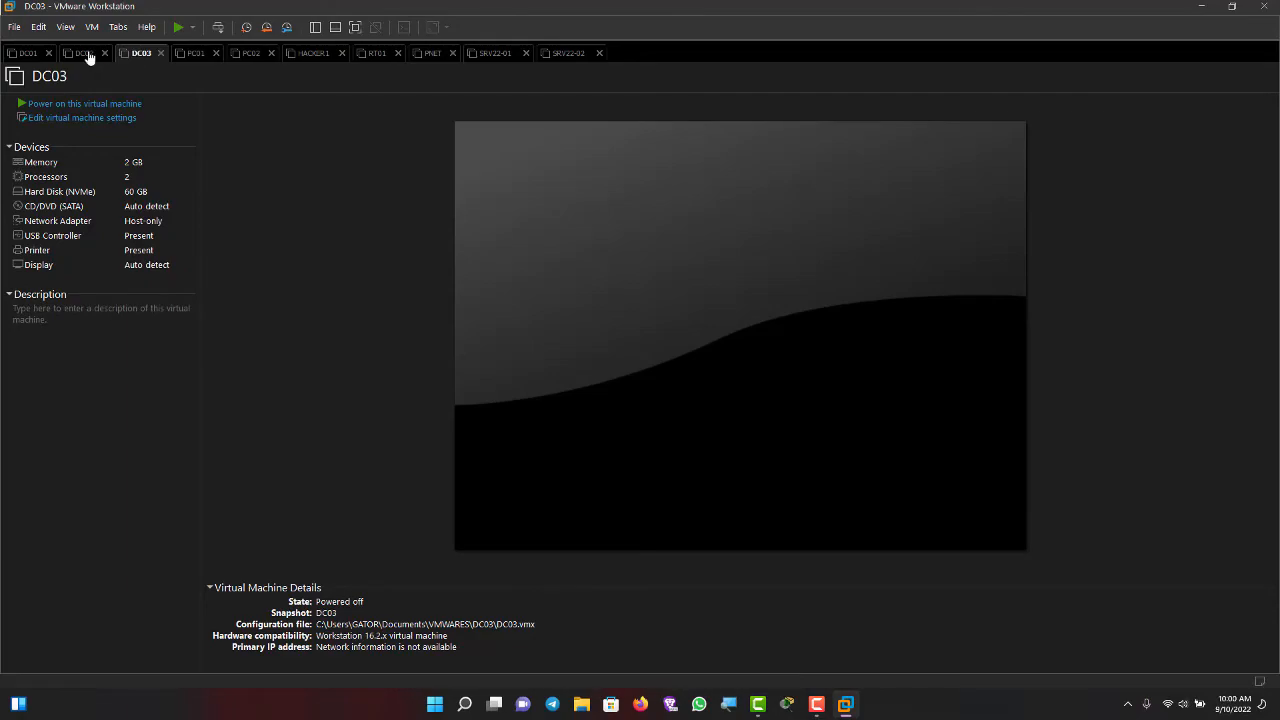
{"action": "left_click", "coordinate": [88, 55]}
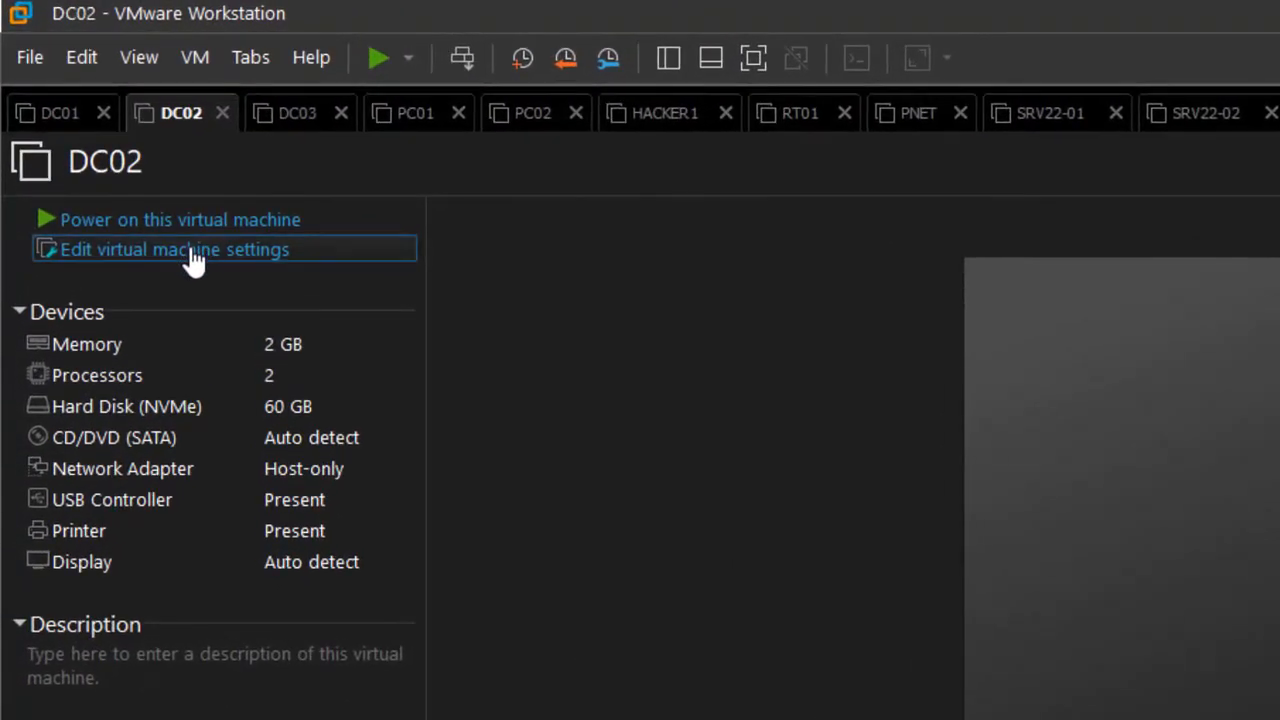
{"action": "left_click", "coordinate": [193, 252]}
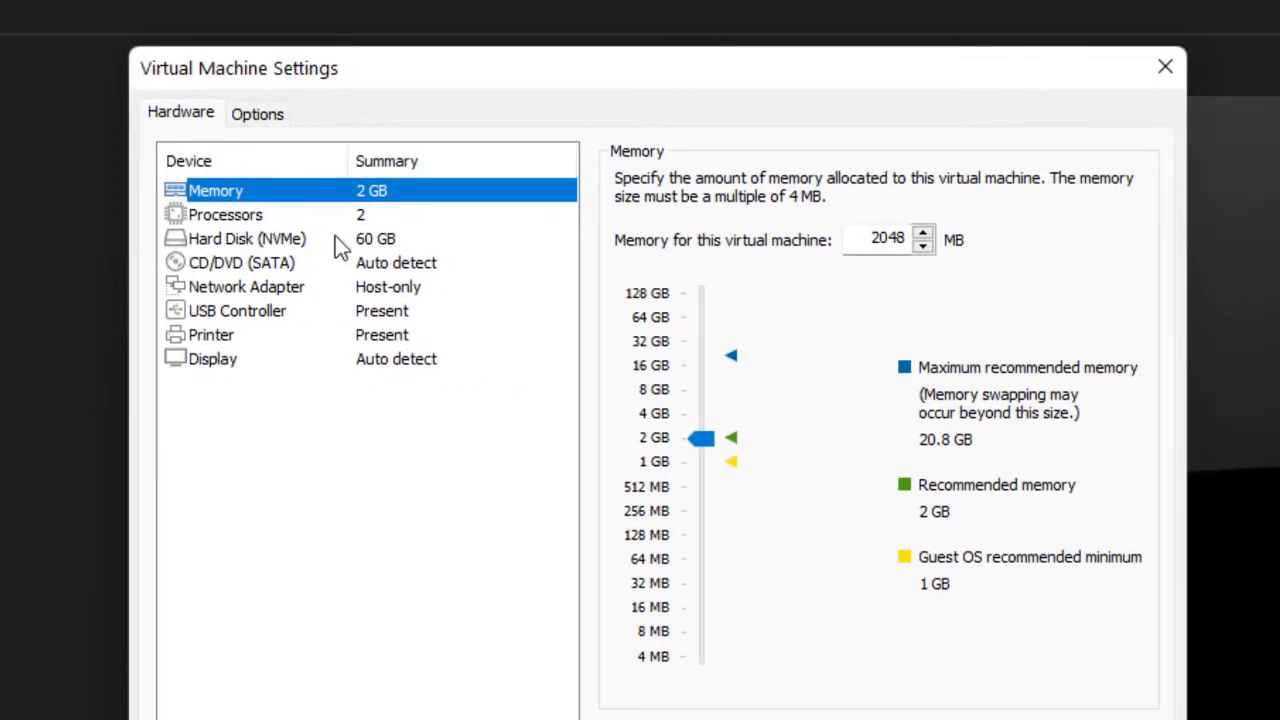
{"action": "left_click", "coordinate": [287, 214]}
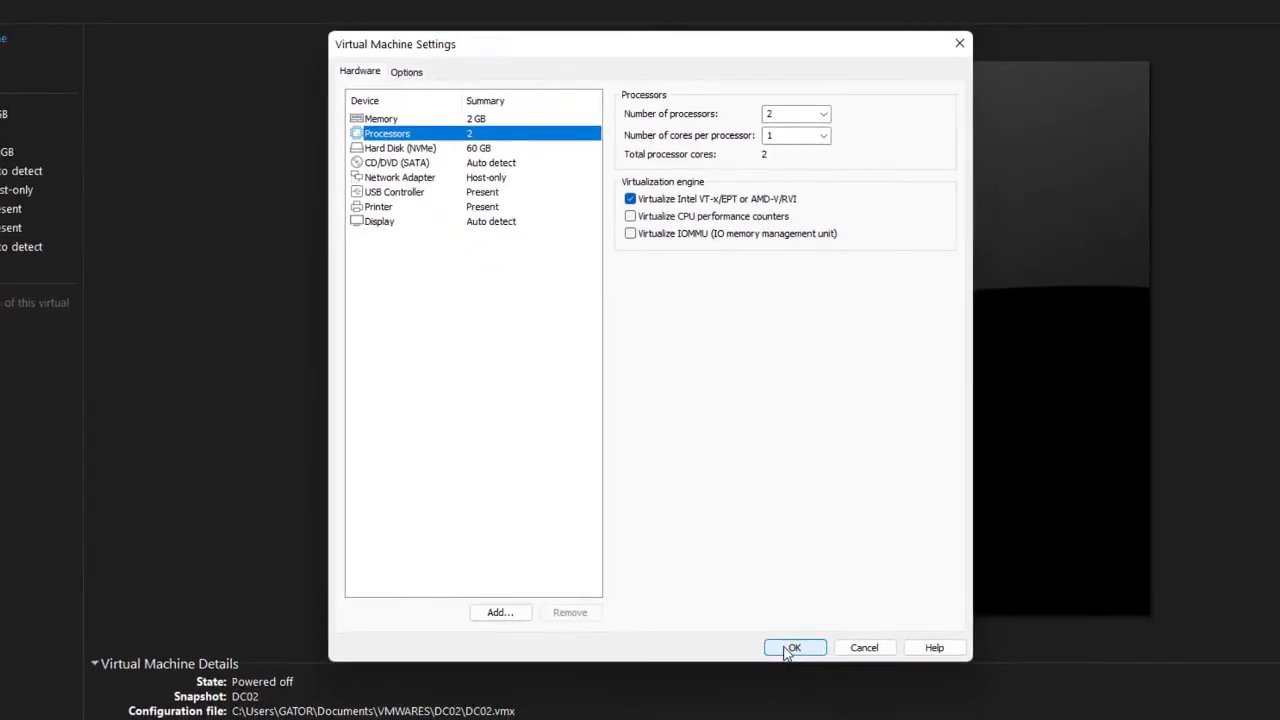
- Accept DC02's settings and power it on, now booting without error
{"action": "left_click", "coordinate": [789, 648]}
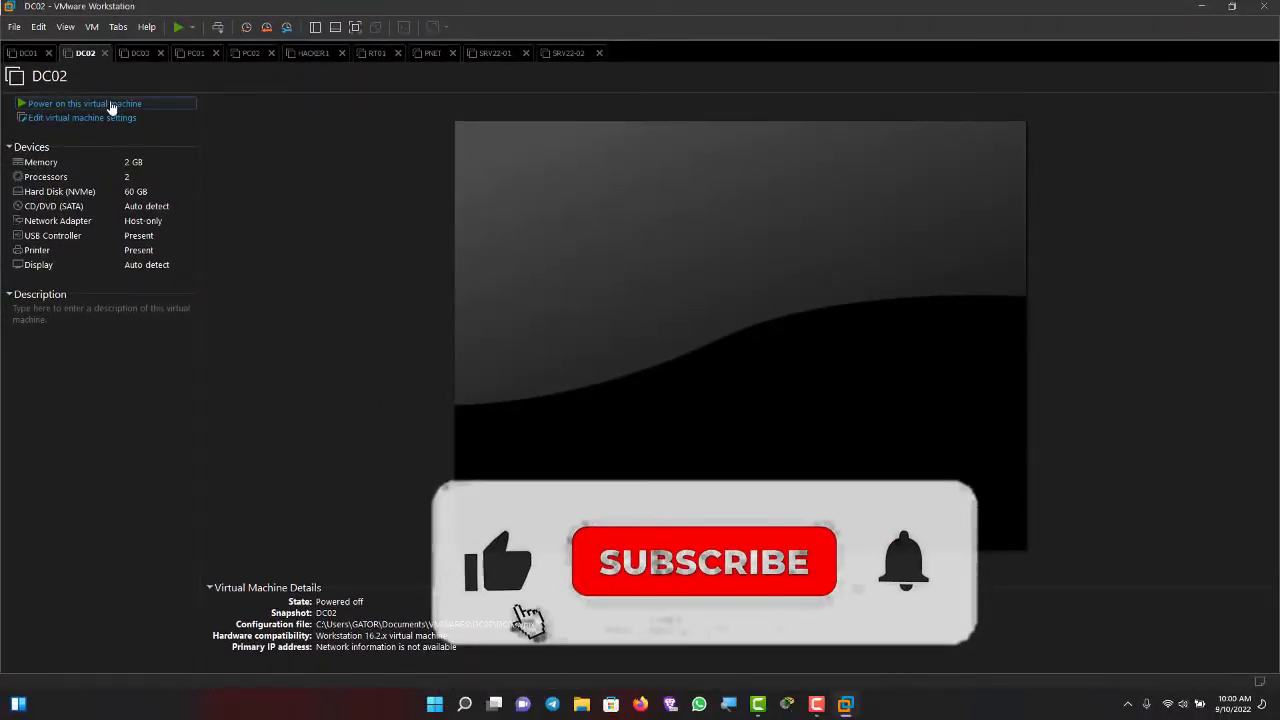
{"action": "left_click", "coordinate": [112, 105]}
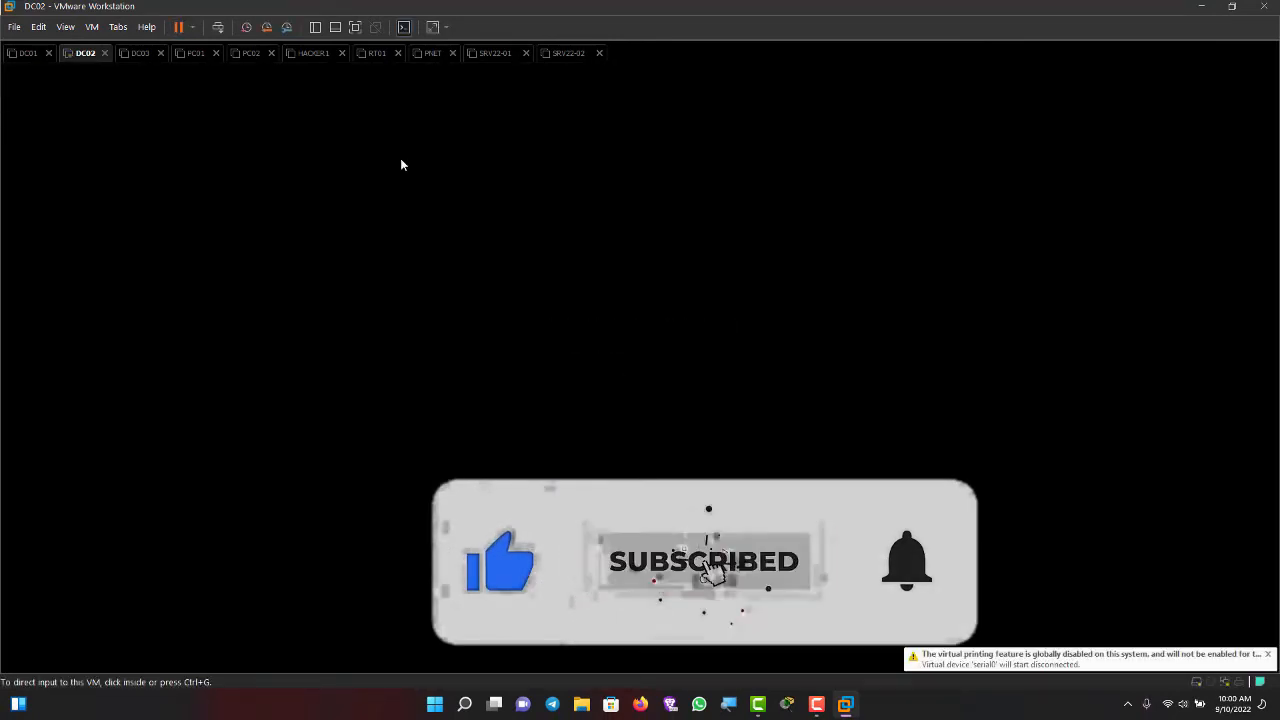